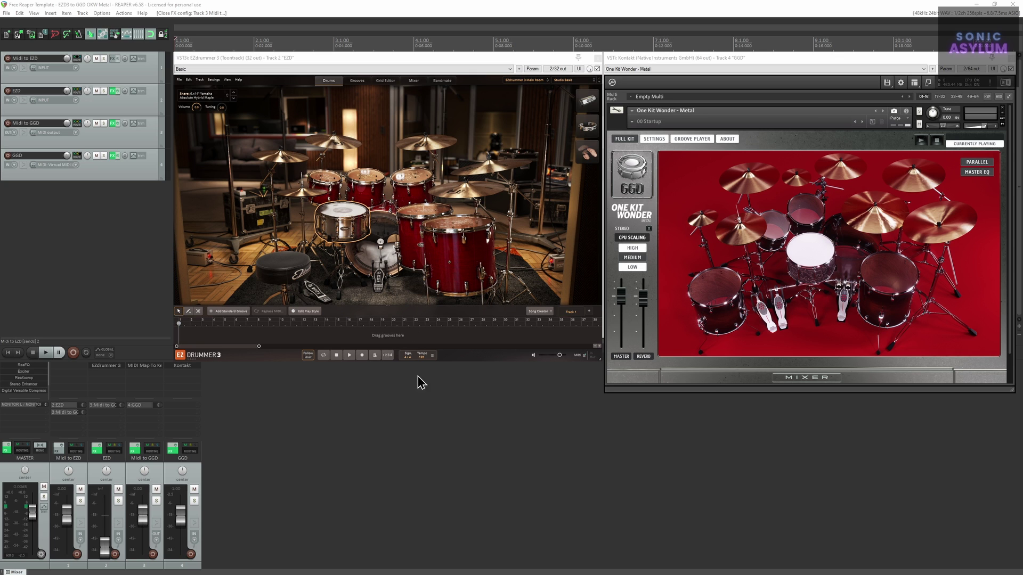
Audition the snare, toms, hi-hat, crashes, ride and kick through GGD
{"action": "left_click", "coordinate": [361, 224]}
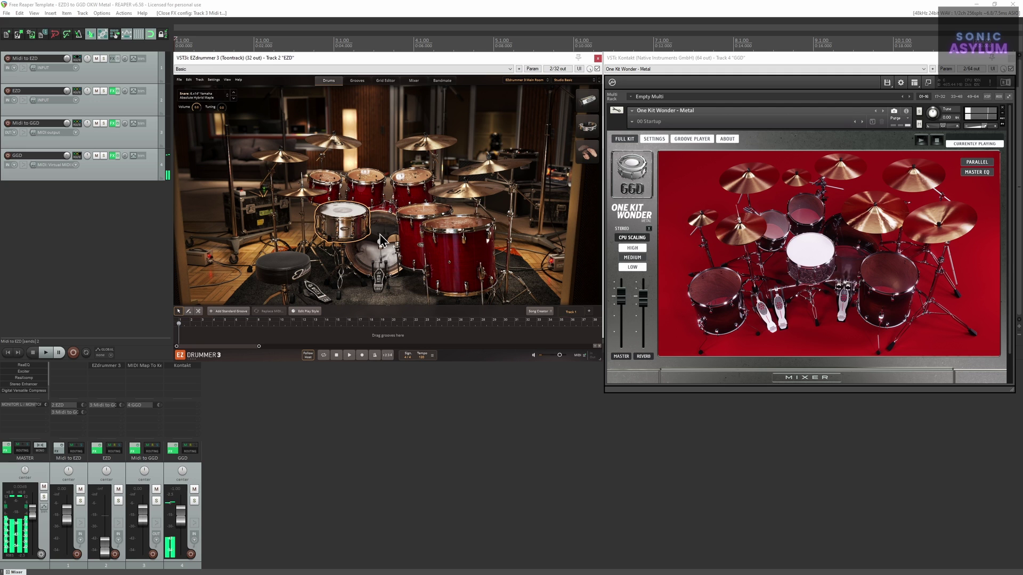
{"action": "left_click", "coordinate": [331, 182]}
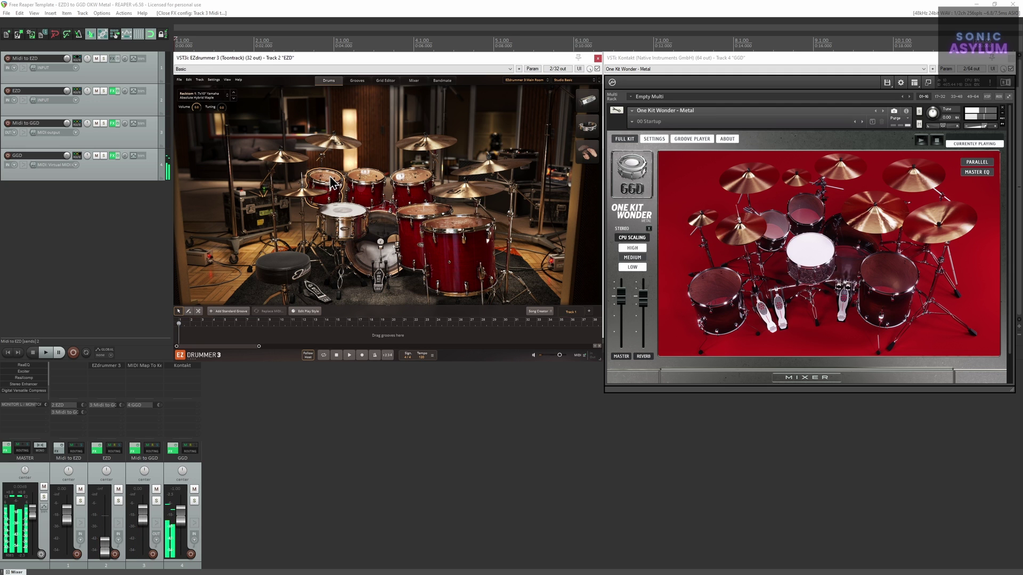
{"action": "left_click", "coordinate": [413, 183]}
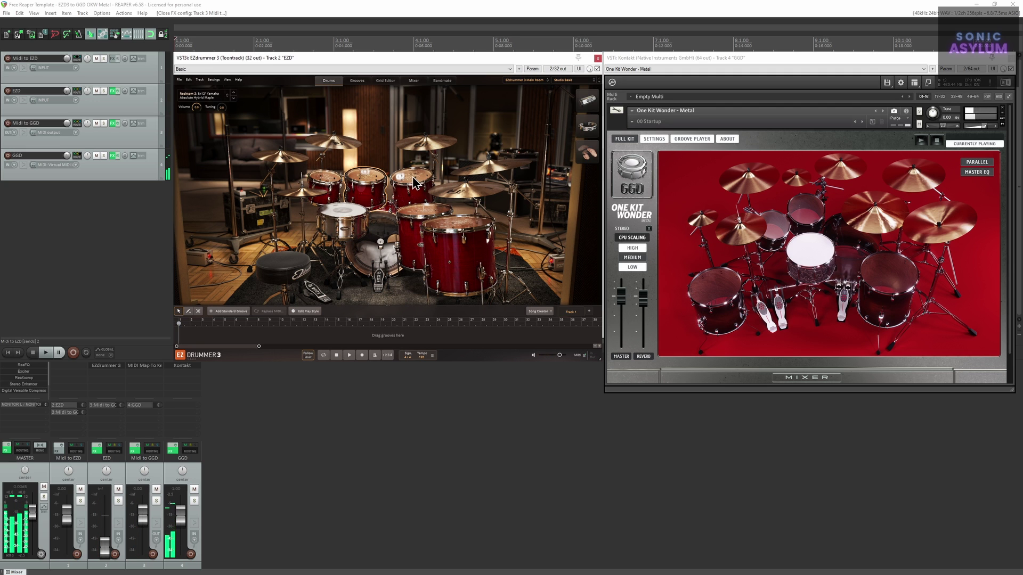
{"action": "left_click", "coordinate": [417, 209]}
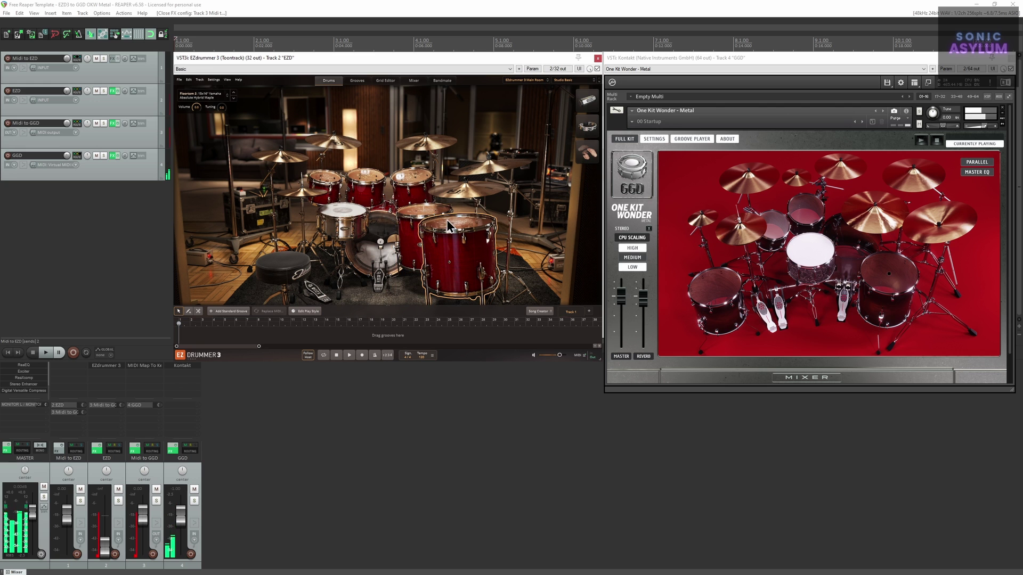
{"action": "left_click", "coordinate": [304, 176]}
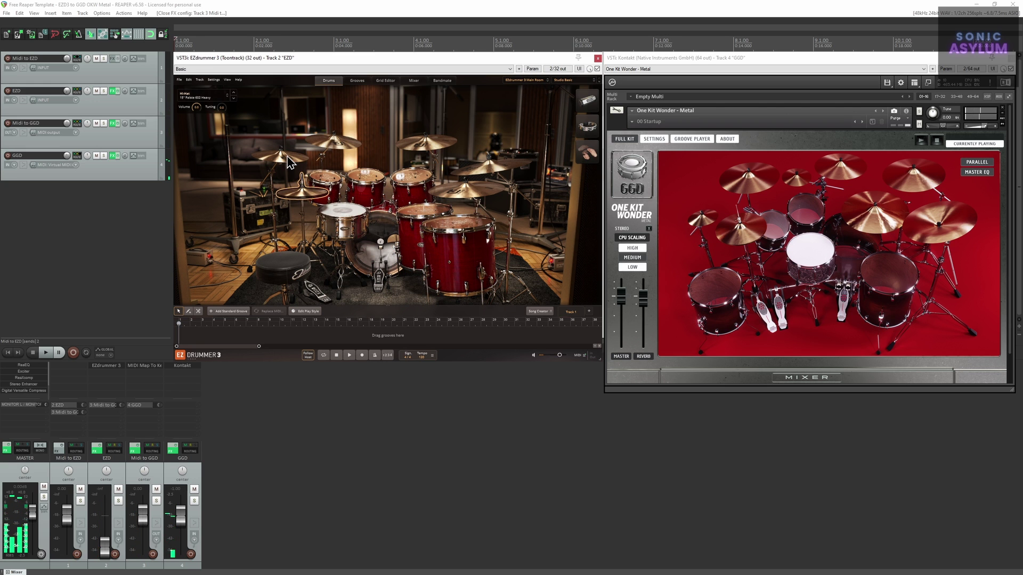
{"action": "left_click", "coordinate": [335, 145]}
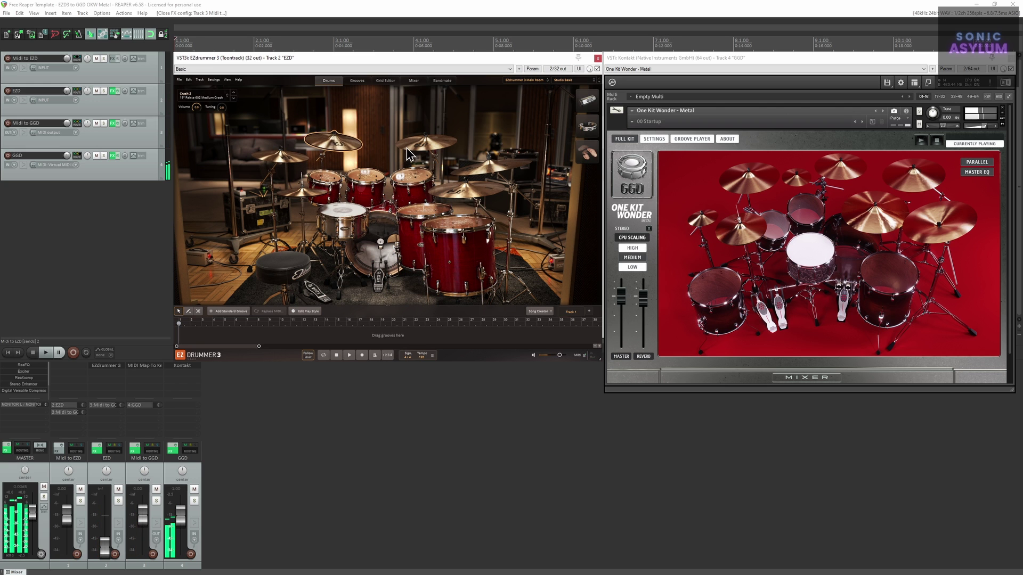
{"action": "left_click", "coordinate": [467, 168]}
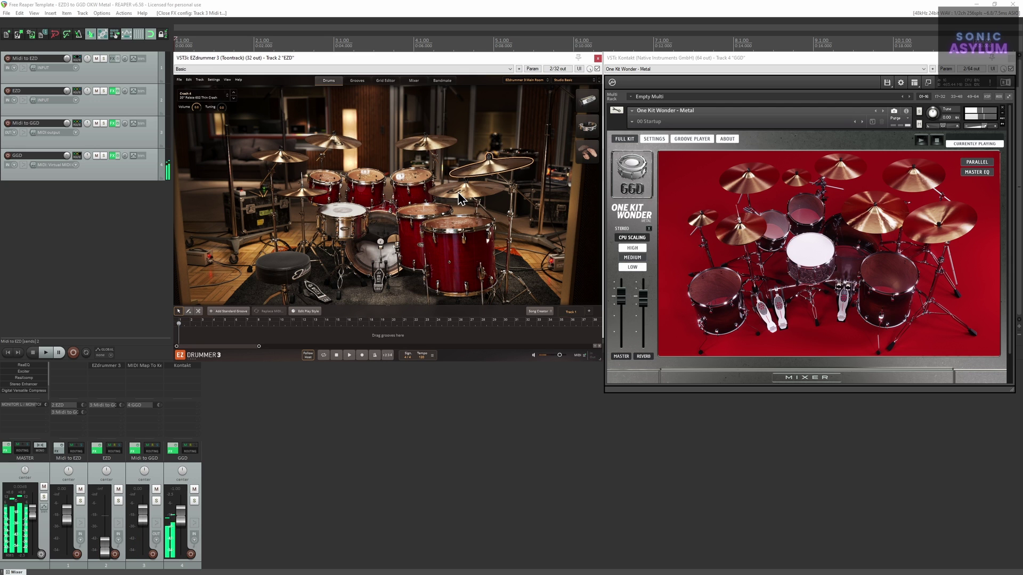
{"action": "left_click", "coordinate": [458, 192]}
{"action": "left_click", "coordinate": [393, 261]}
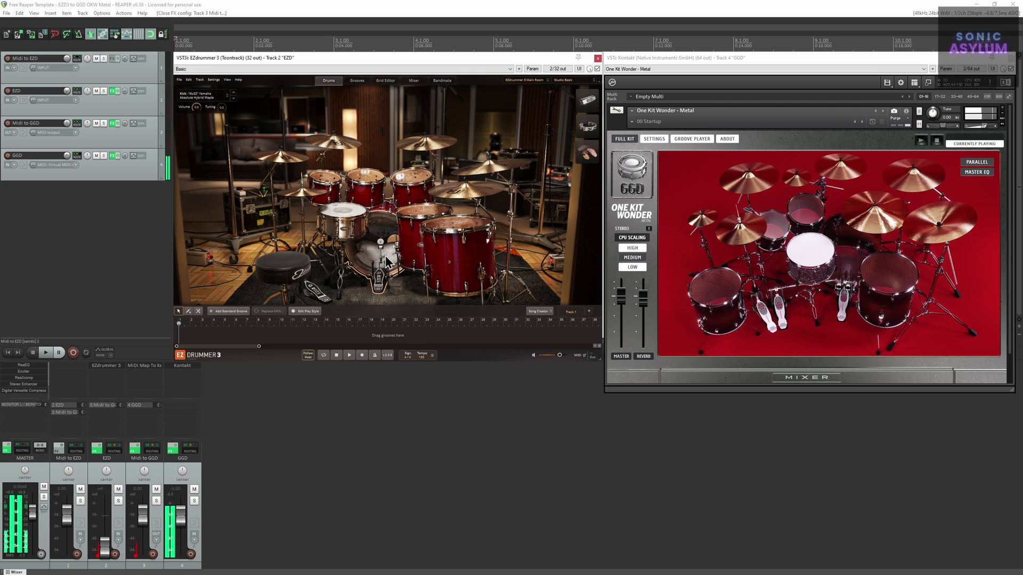
{"action": "left_click", "coordinate": [347, 212]}
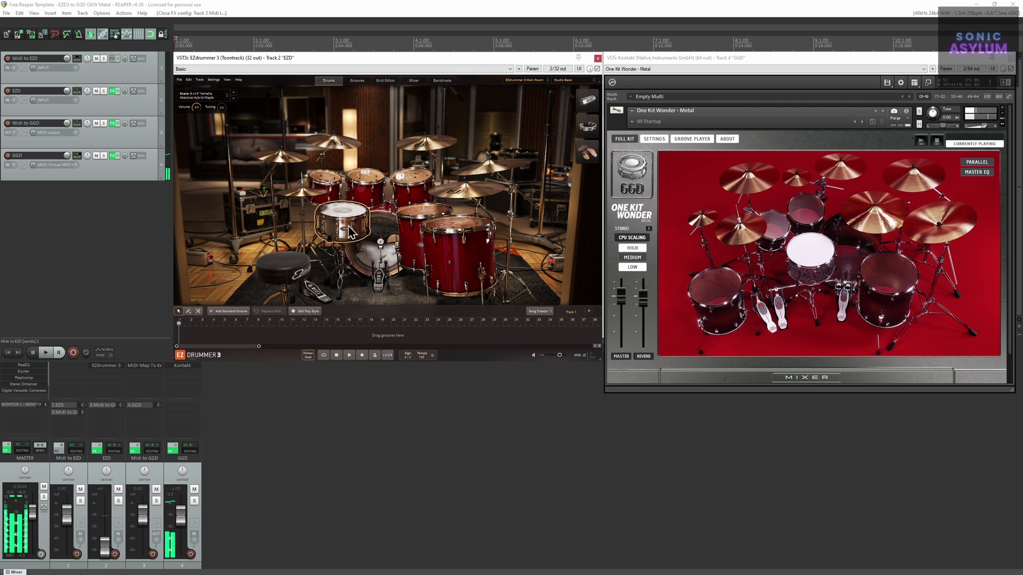
Preview the Verse 01, Death Metal Verse 01, Pre Chorus 01 and Bridge 01 grooves in EZdrummer
{"action": "left_click", "coordinate": [356, 82]}
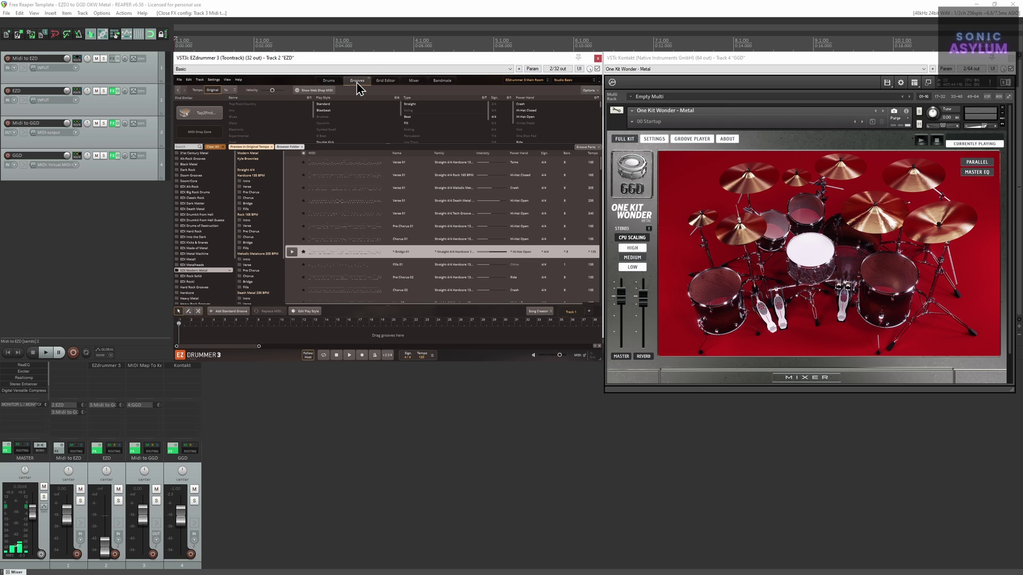
{"action": "left_click", "coordinate": [293, 162]}
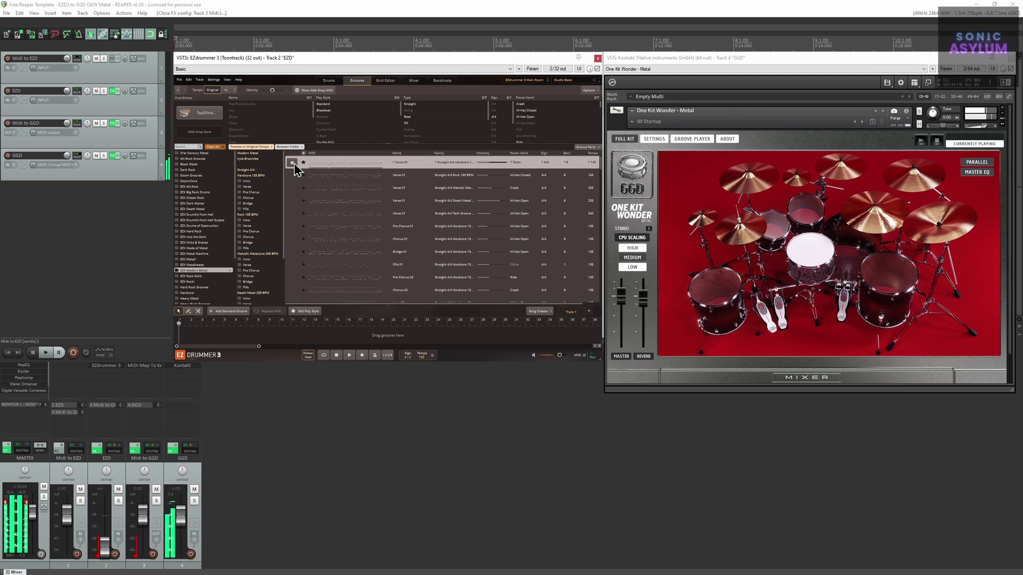
{"action": "left_click", "coordinate": [293, 201]}
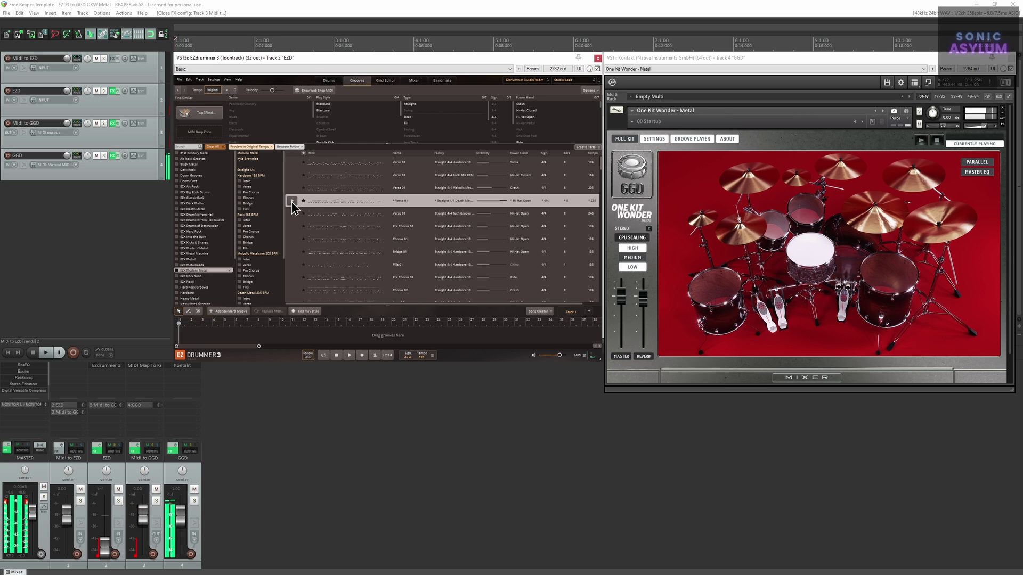
{"action": "left_click", "coordinate": [291, 227]}
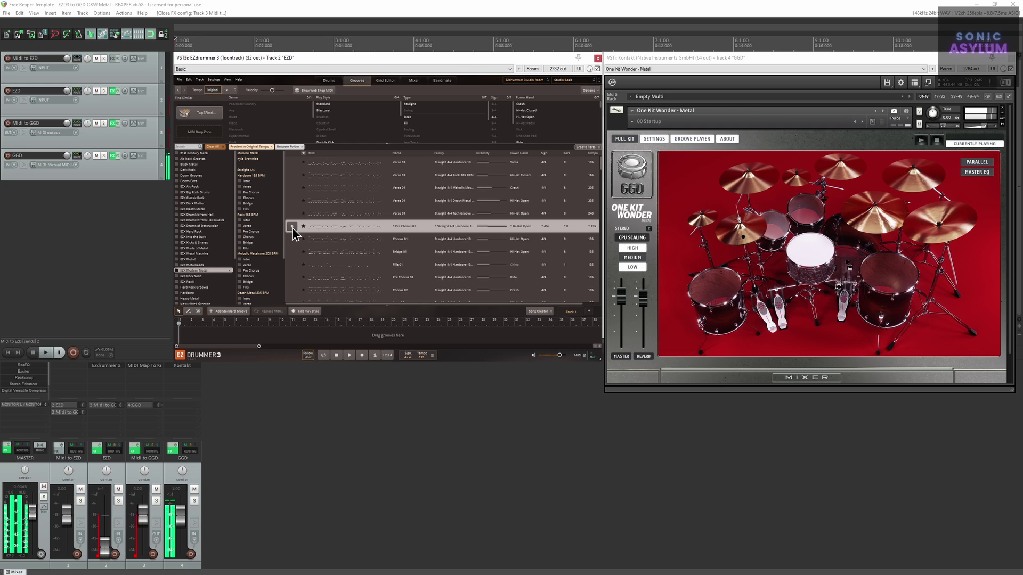
{"action": "left_click", "coordinate": [291, 253]}
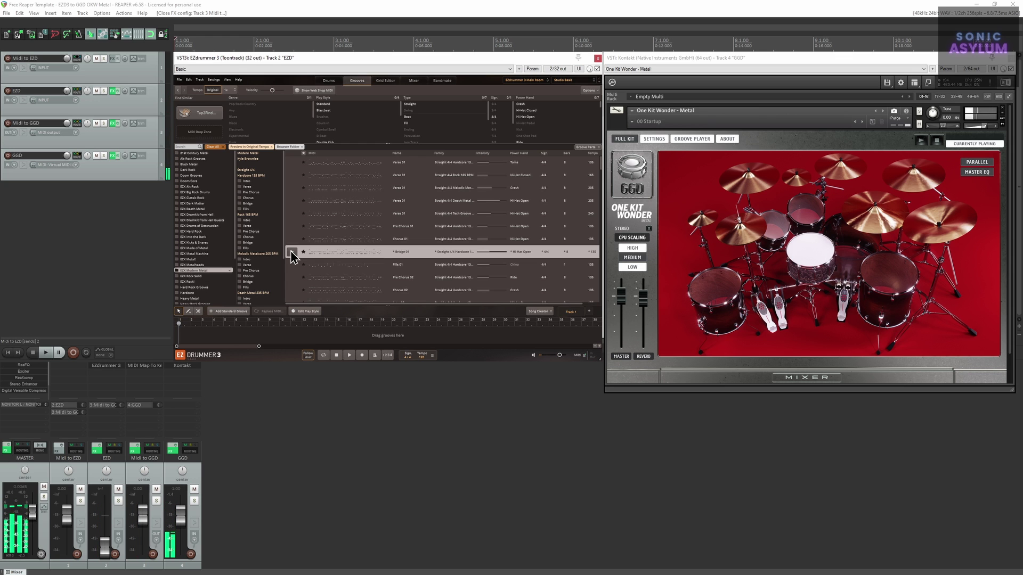
{"action": "left_click", "coordinate": [330, 80]}
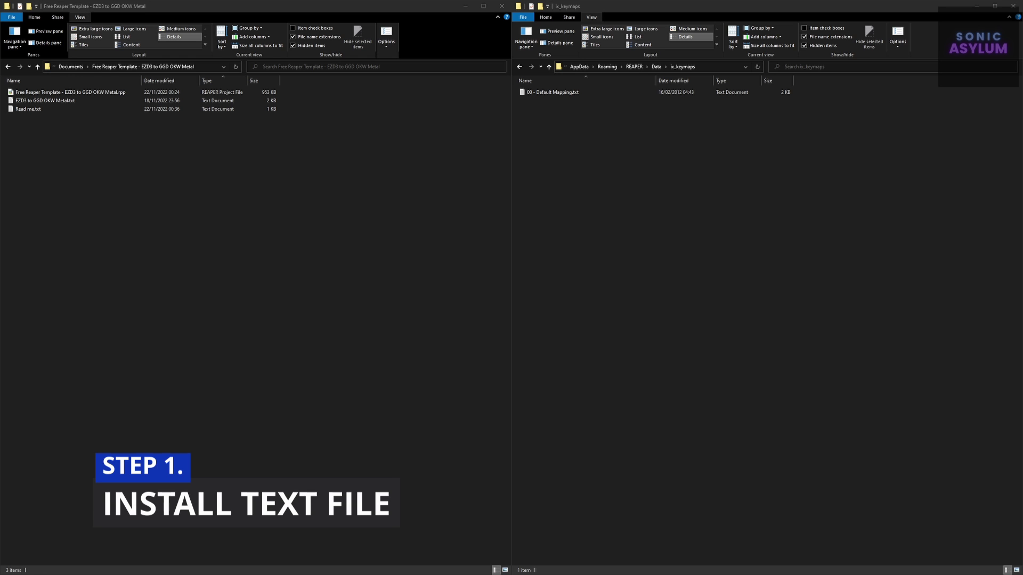
Move EZD3 to GGD OKW Metal.txt into ix_keymaps, check Read me.txt, and select the template project
{"action": "left_click_drag", "start_coordinate": [58, 101], "coordinate": [613, 176]}
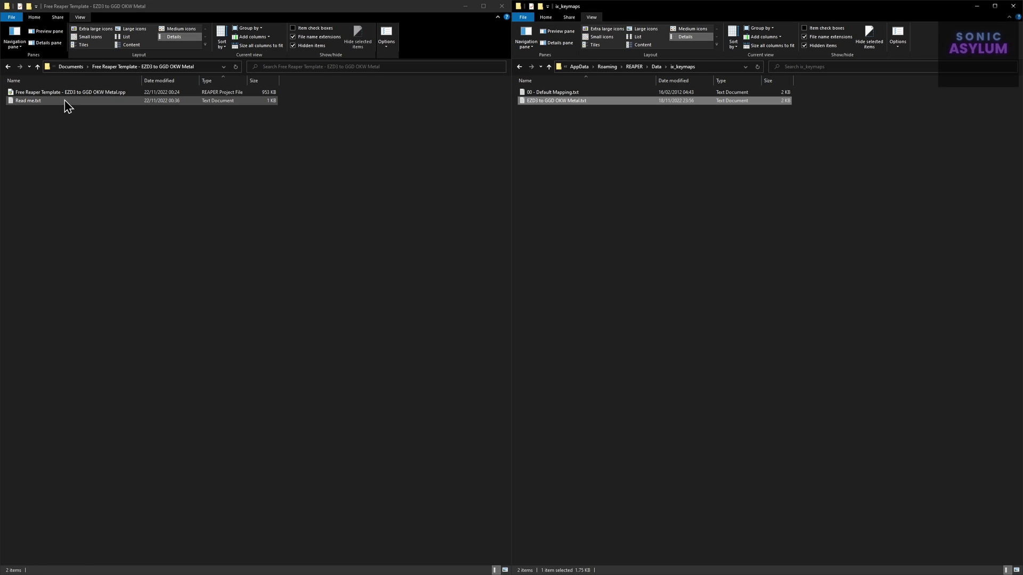
{"action": "left_click", "coordinate": [28, 101]}
{"action": "double_click", "coordinate": [29, 104]}
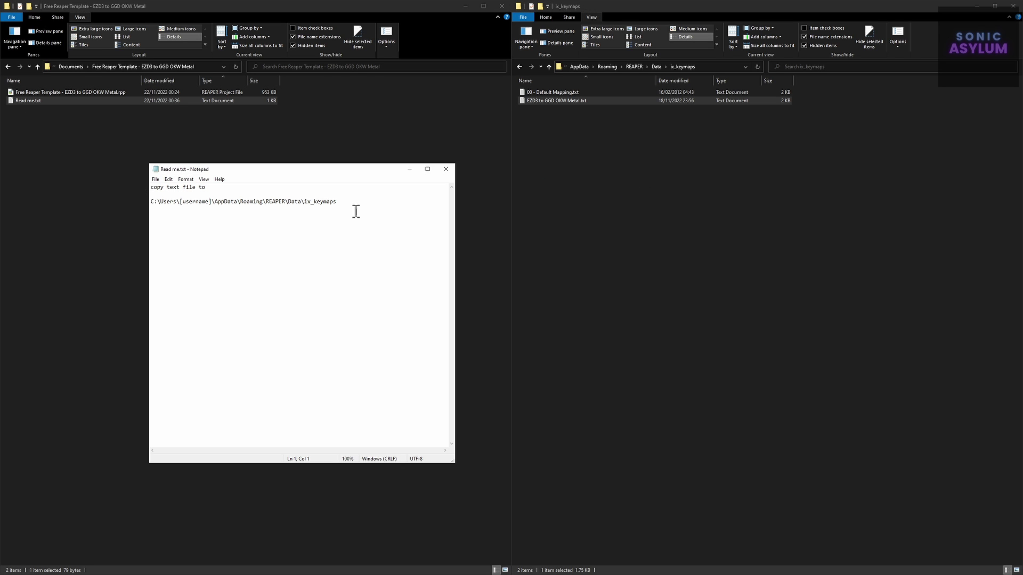
{"action": "left_click_drag", "start_coordinate": [340, 204], "coordinate": [151, 204]}
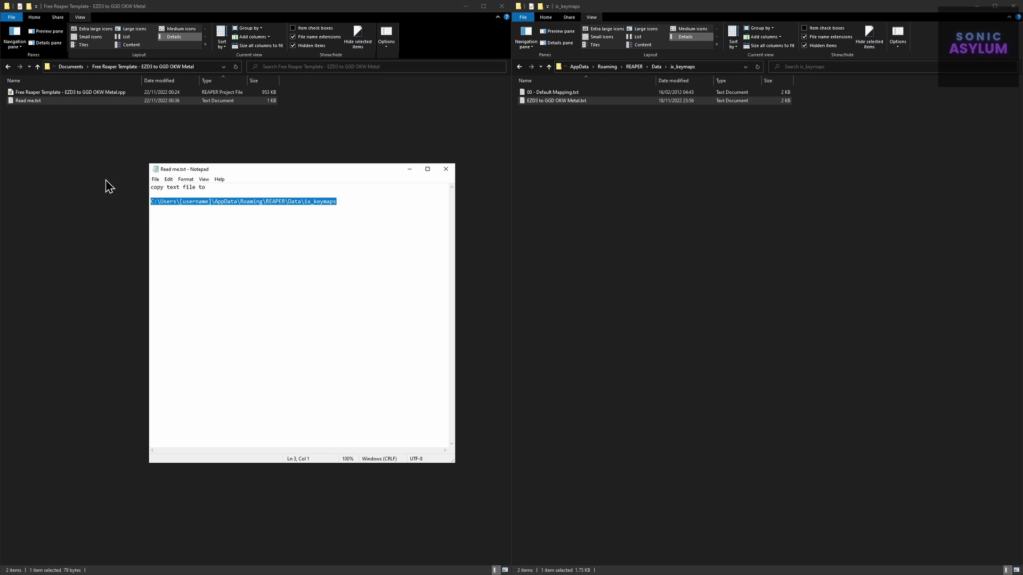
{"action": "left_click", "coordinate": [61, 94]}
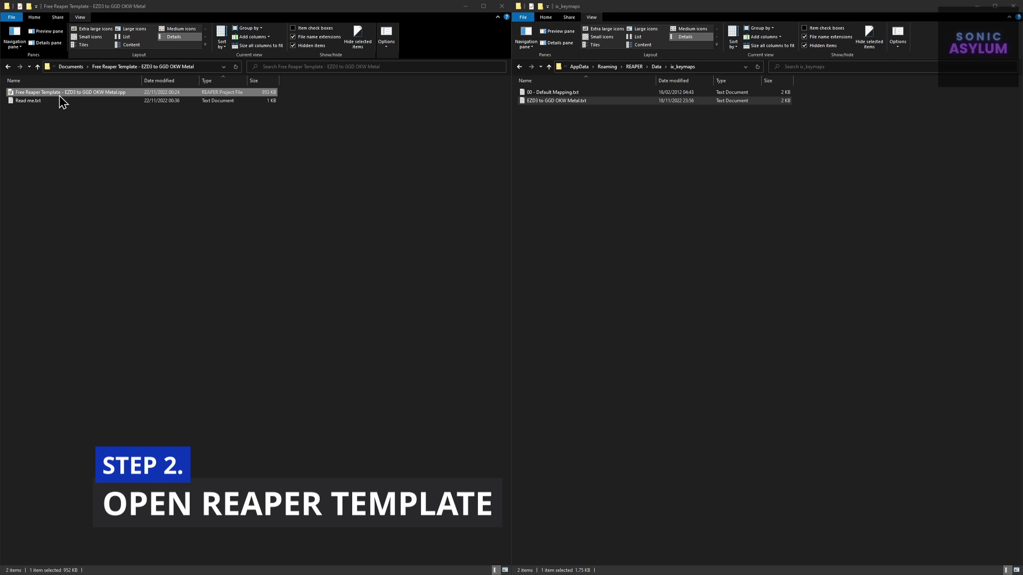
Open the template and load EZD3 to GGD OKW Metal.txt into MIDI Map To Key on track 3
{"action": "double_click", "coordinate": [59, 93]}
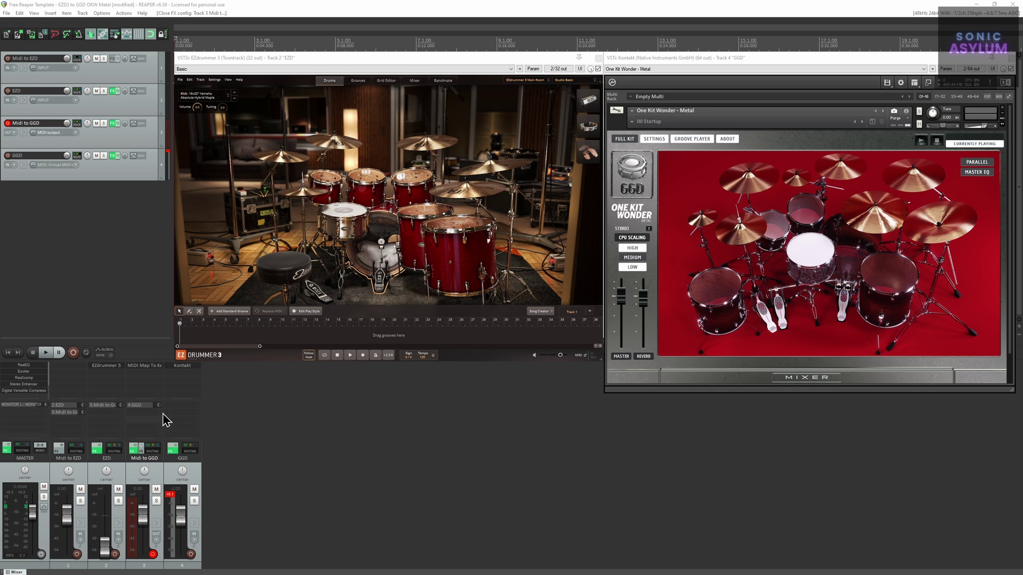
{"action": "left_click", "coordinate": [142, 367]}
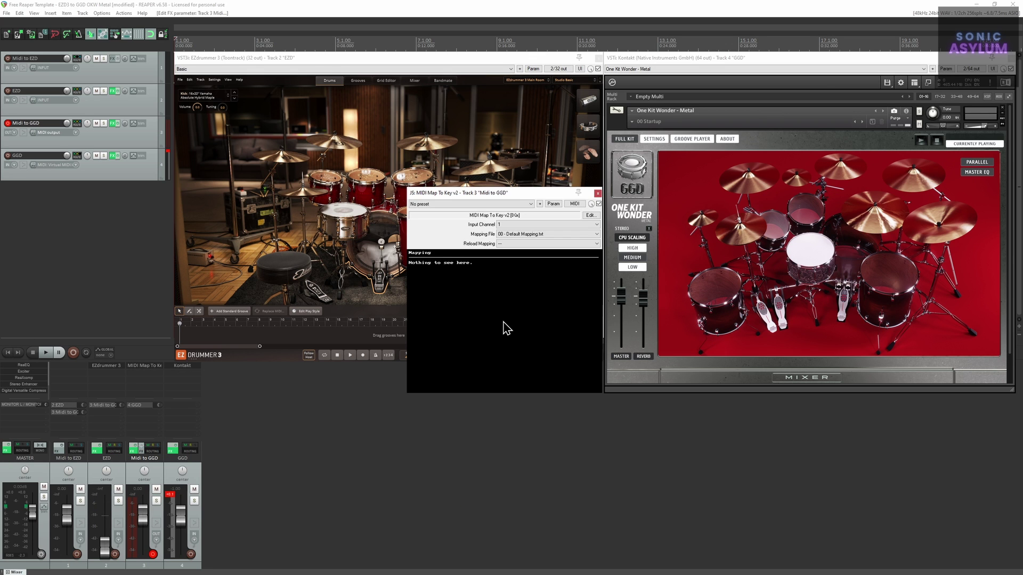
{"action": "left_click", "coordinate": [551, 234]}
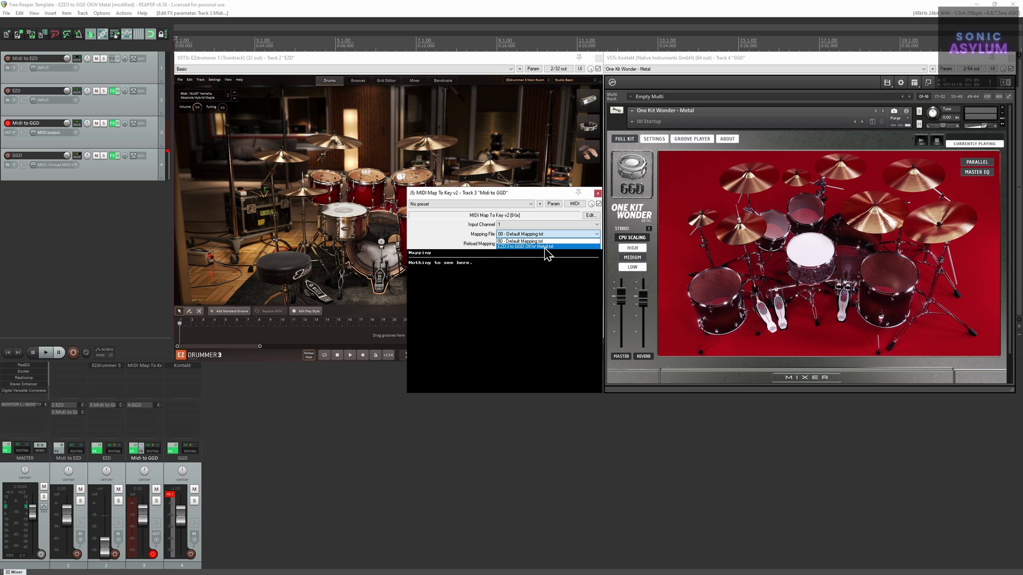
{"action": "left_click", "coordinate": [546, 247]}
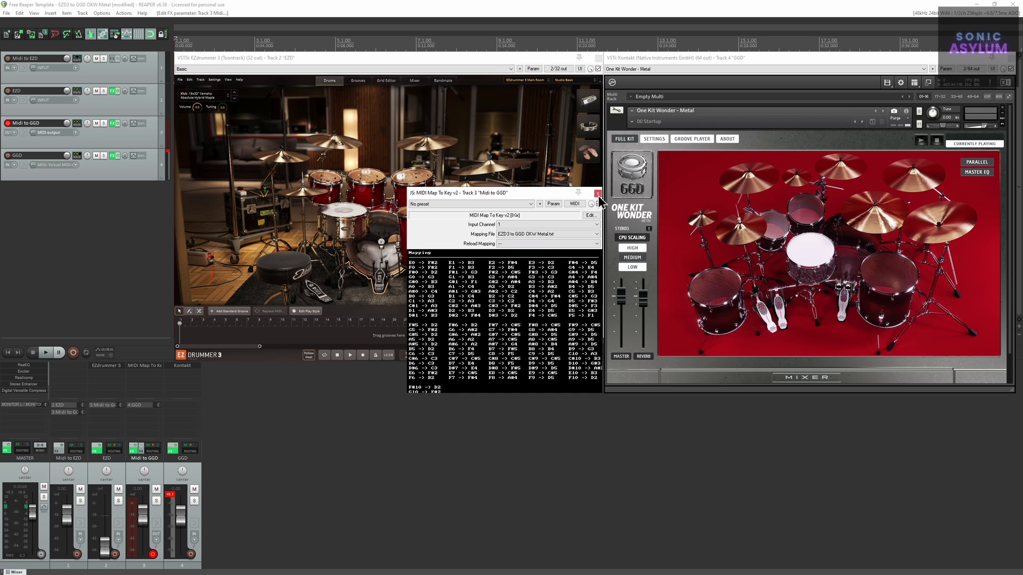
Confirm Enable MIDI Out is on in EZdrummer's General settings, then close the MIDI Map To Key window
{"action": "left_click", "coordinate": [214, 80]}
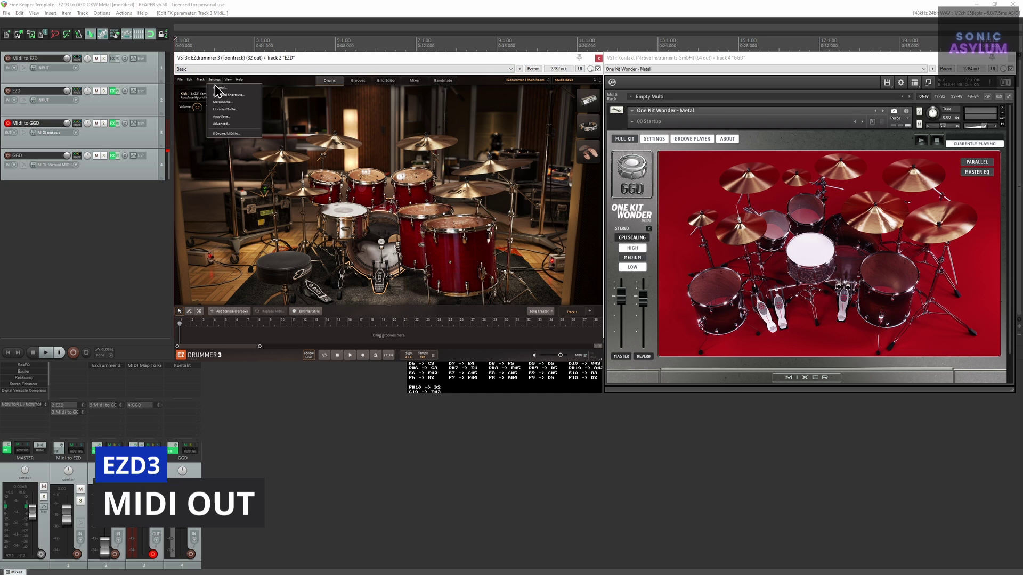
{"action": "left_click", "coordinate": [218, 94]}
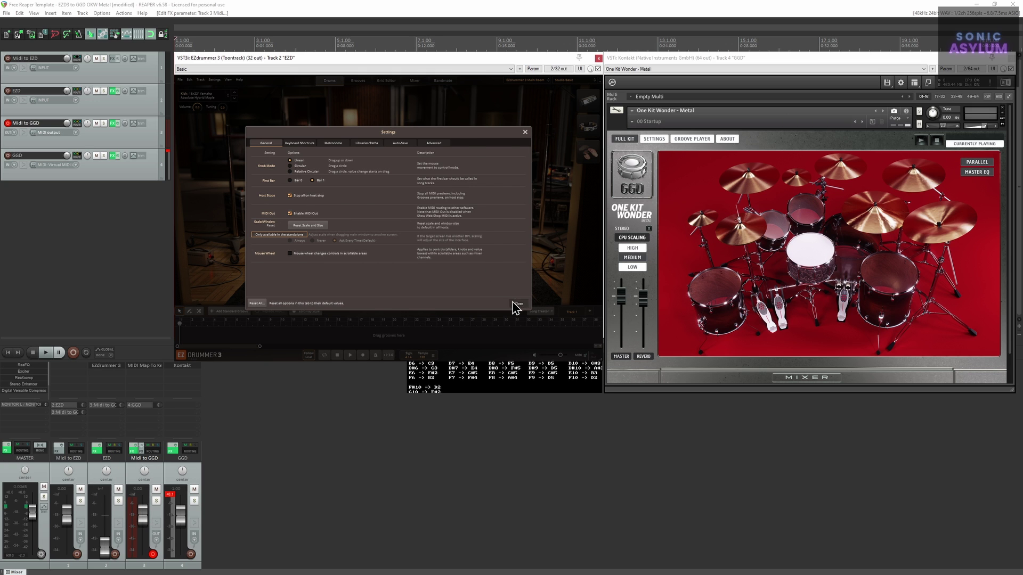
{"action": "left_click", "coordinate": [516, 303]}
{"action": "left_click", "coordinate": [527, 379]}
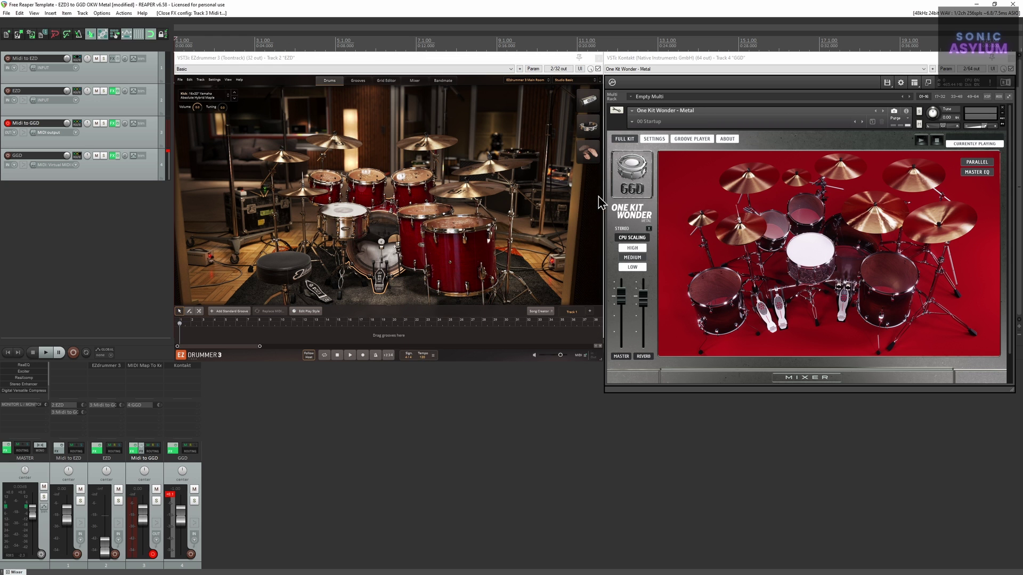
{"action": "left_click", "coordinate": [597, 193]}
Drag EZdrummer's Verse 01 groove onto the Midi to EZD track
{"action": "left_click_drag", "start_coordinate": [489, 62], "coordinate": [483, 202]}
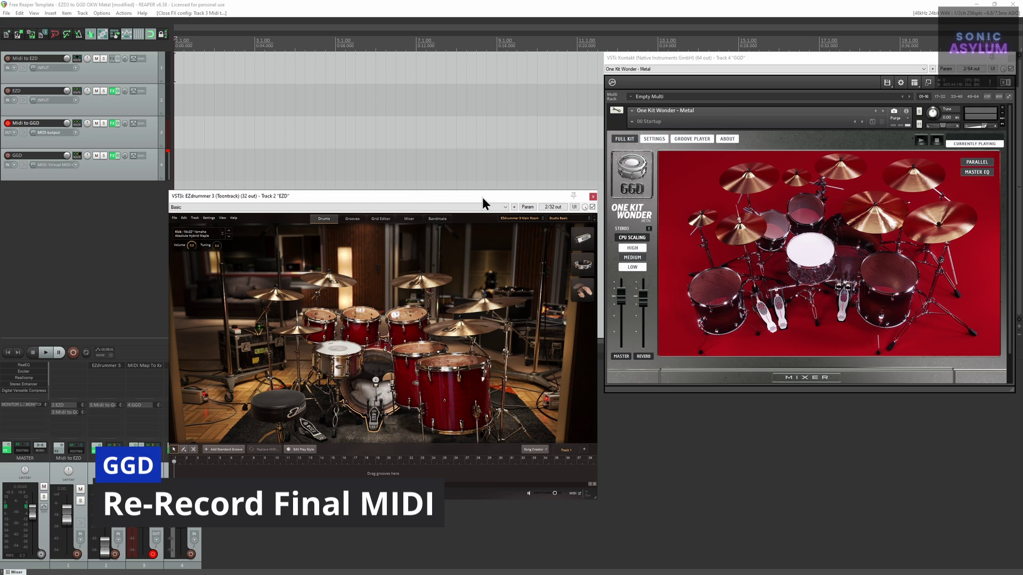
{"action": "left_click", "coordinate": [352, 219]}
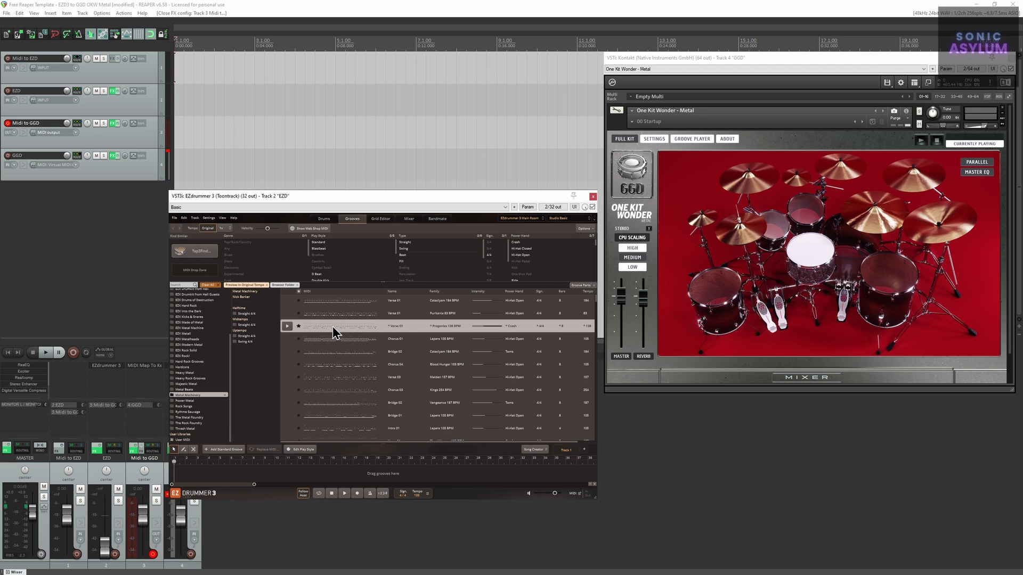
{"action": "left_click_drag", "start_coordinate": [332, 326], "coordinate": [177, 69]}
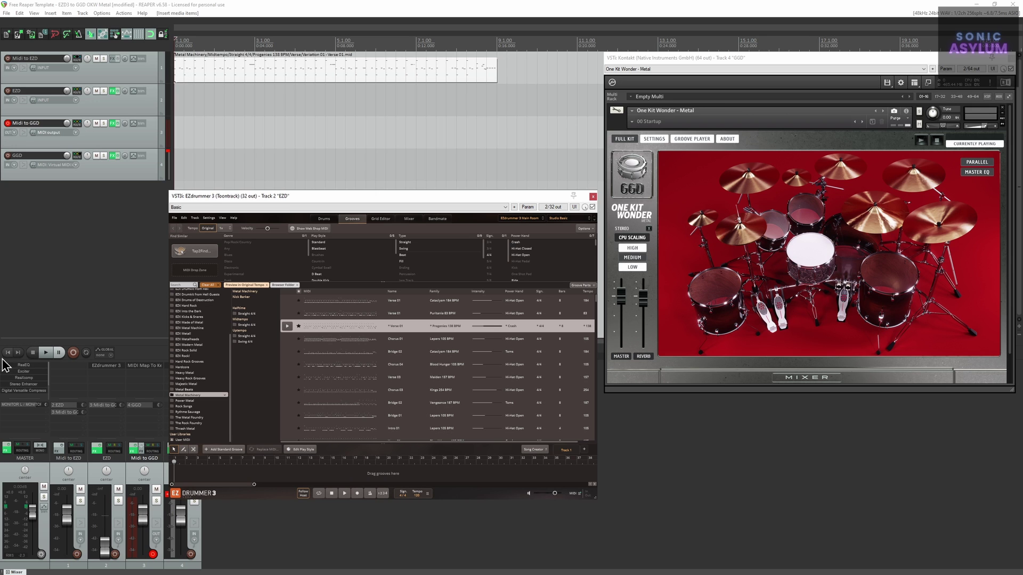
Arm the Midi to GGD track and record the remapped groove MIDI
{"action": "left_click", "coordinate": [8, 123]}
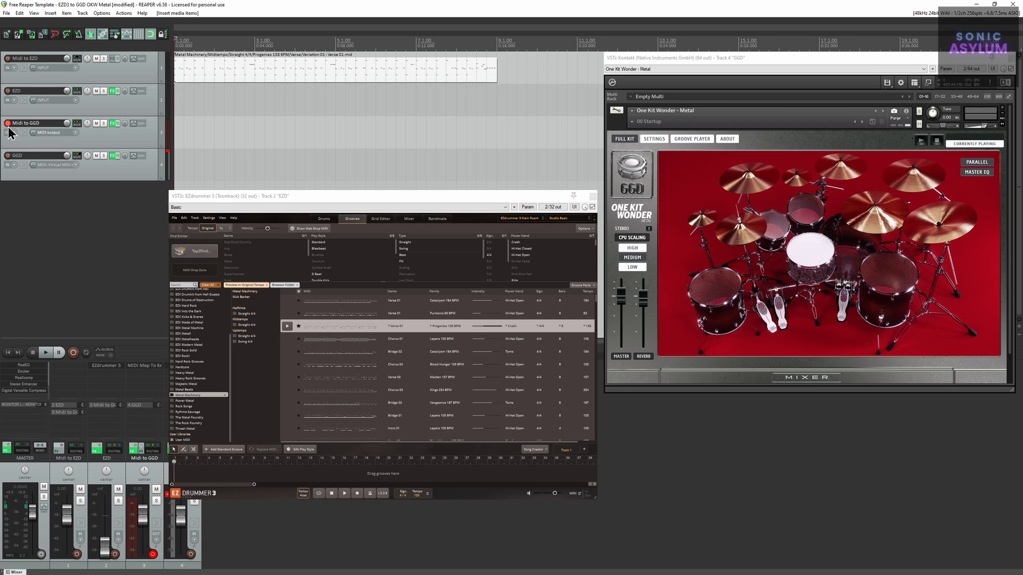
{"action": "left_click", "coordinate": [74, 353]}
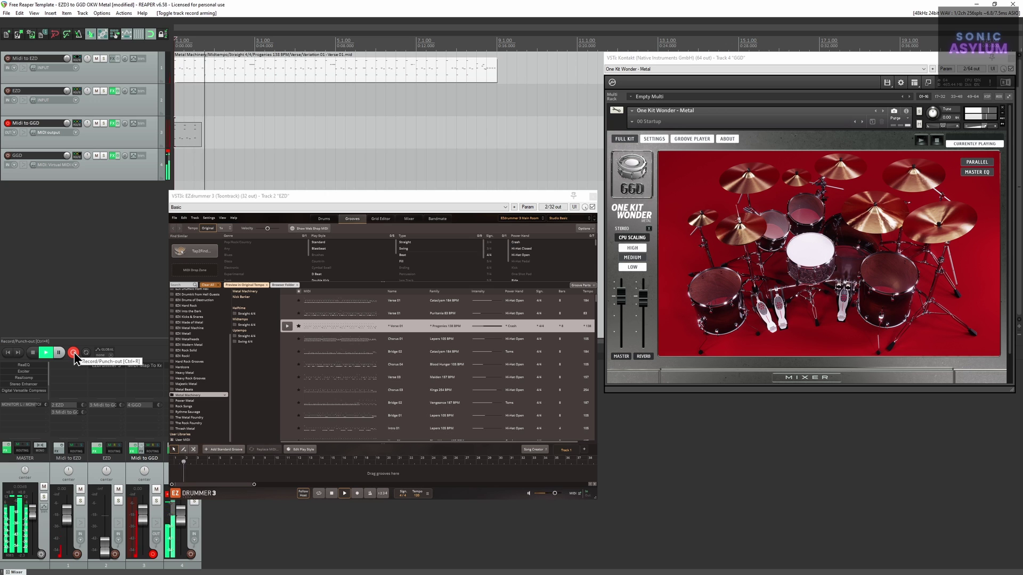
{"action": "left_click", "coordinate": [33, 354]}
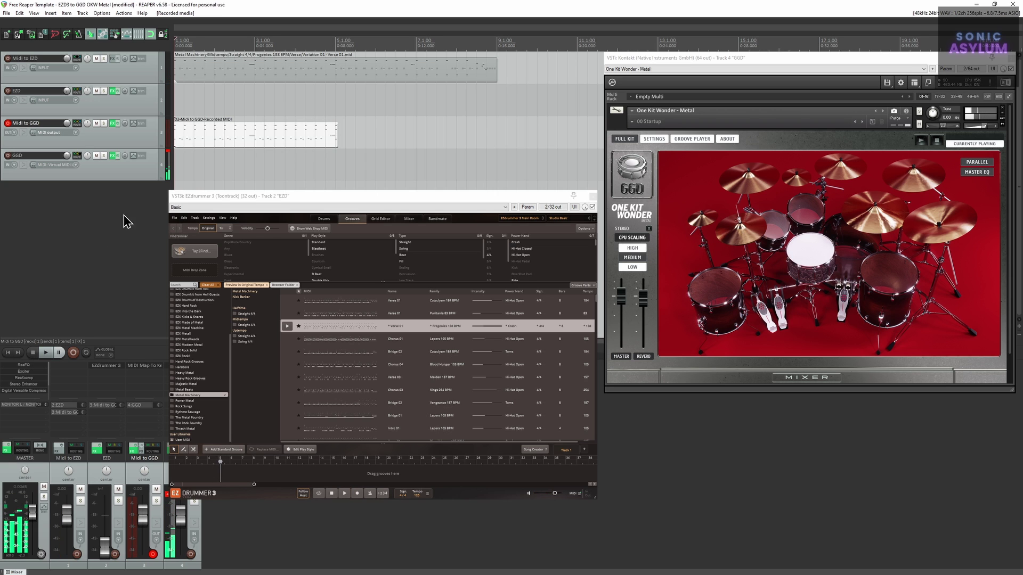
Delete the track 1 groove item, move the recorded item to the GGD track, and play from the start
{"action": "left_click", "coordinate": [244, 82]}
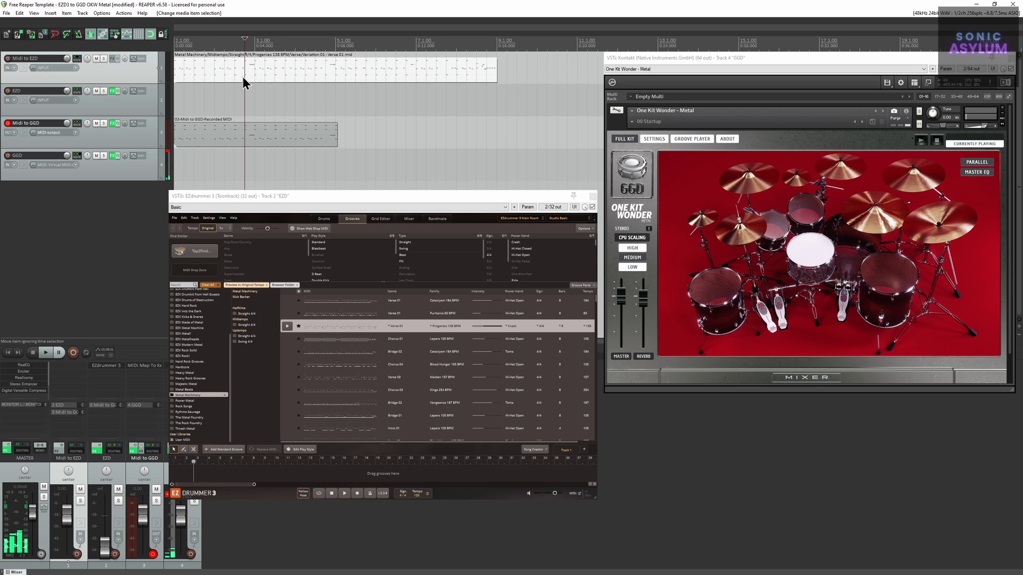
{"action": "key", "text": "Delete"}
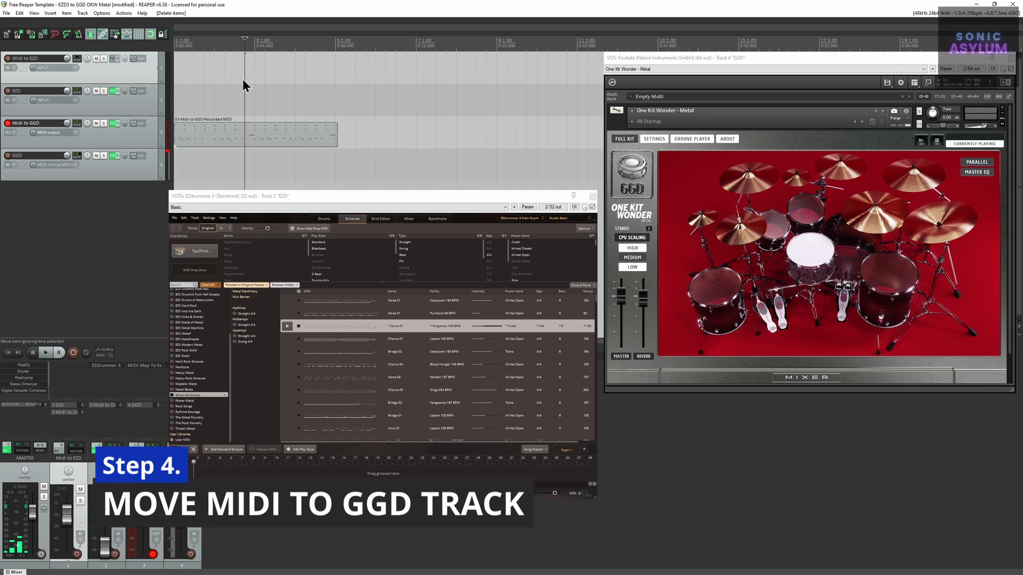
{"action": "left_click_drag", "start_coordinate": [218, 124], "coordinate": [218, 157]}
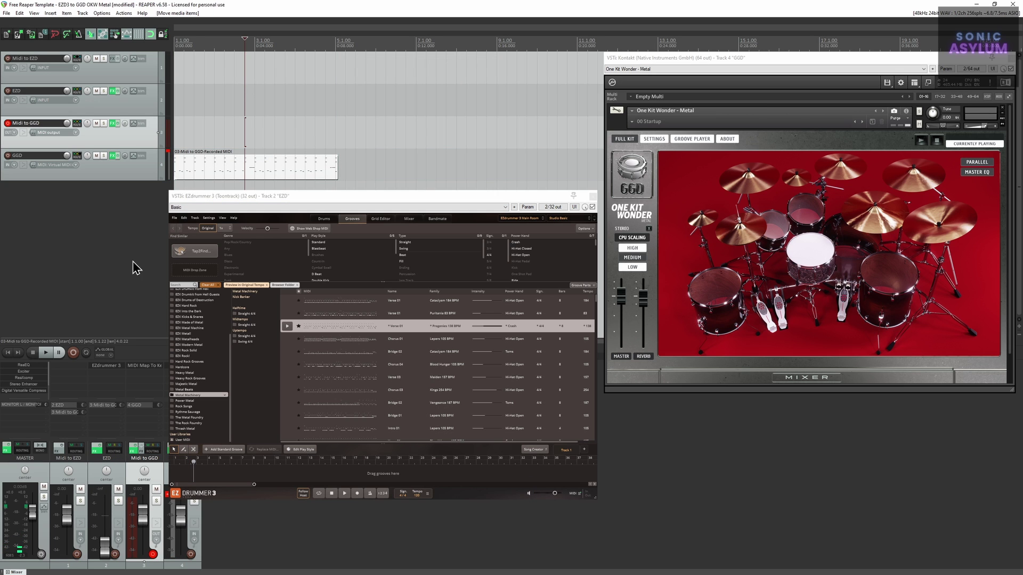
{"action": "left_click", "coordinate": [8, 352]}
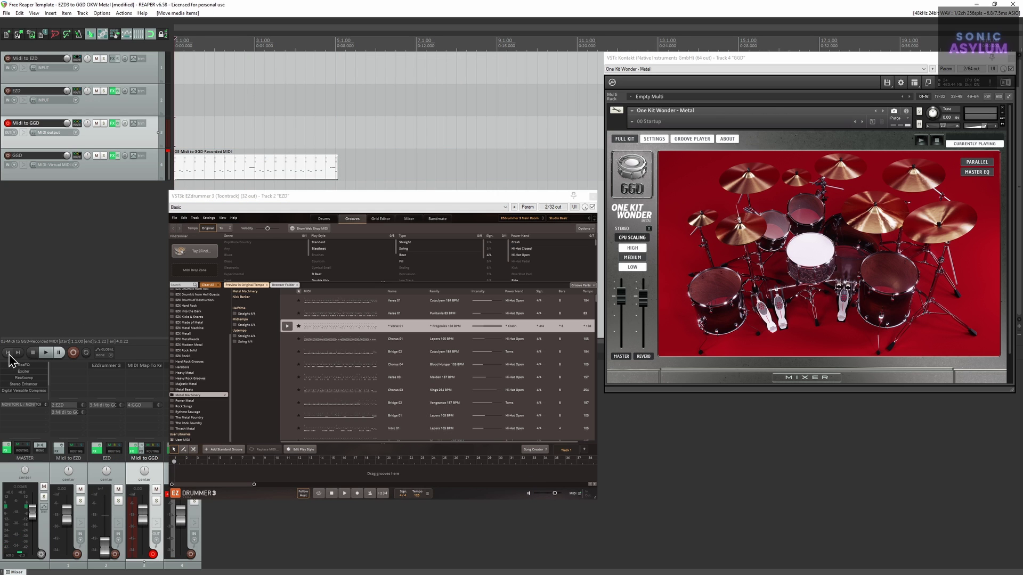
{"action": "left_click", "coordinate": [46, 352]}
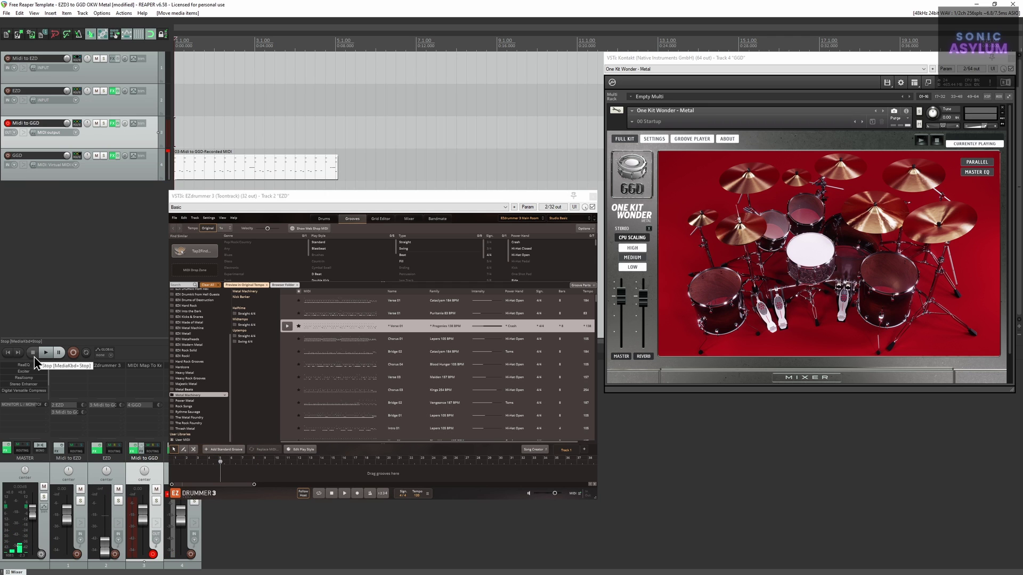
Show EZdrummer's Drums tab instead of the Grooves browser
{"action": "left_click", "coordinate": [324, 219]}
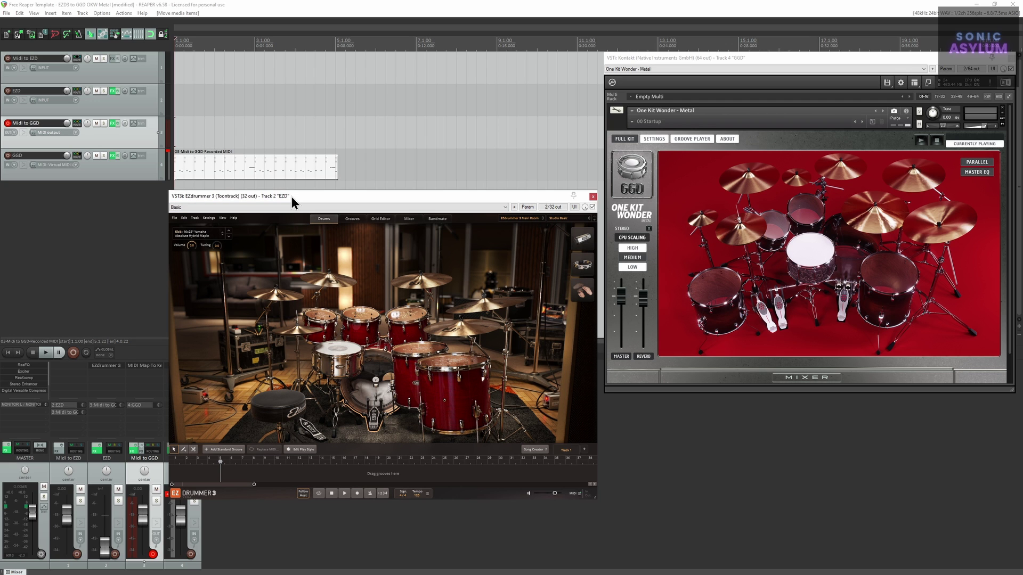